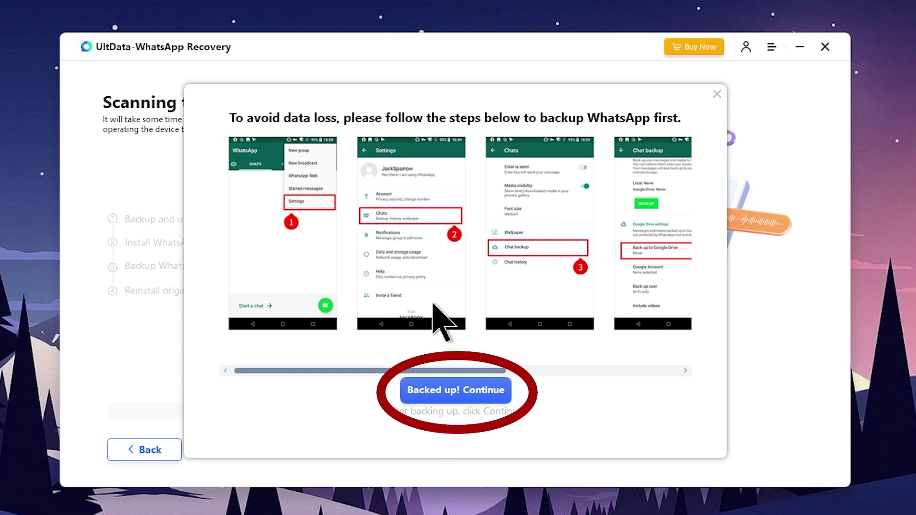
Step: Confirm the WhatsApp backup so the scan continues to the 6750-message results
{"action": "left_click", "coordinate": [476, 398]}
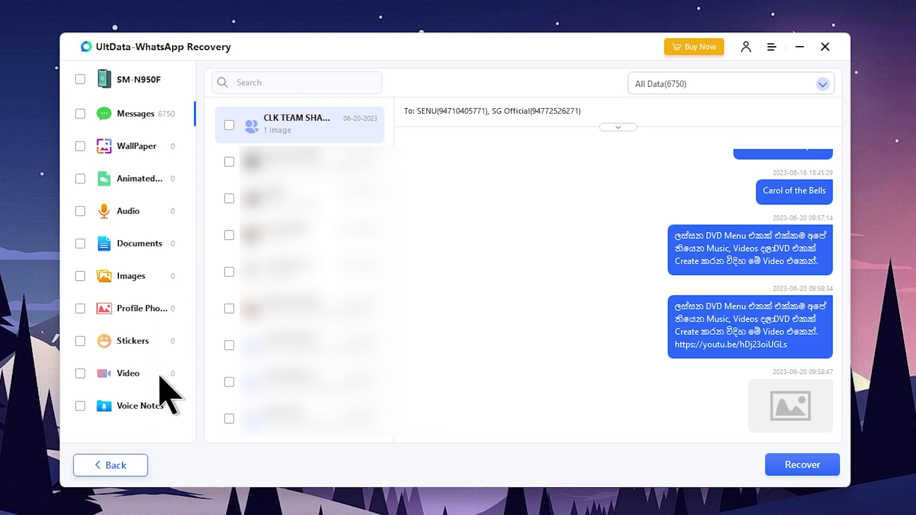
Step: Tick Messages and all conversations, untick WallPaper and Animated, and start Recover
{"action": "left_click", "coordinate": [133, 120]}
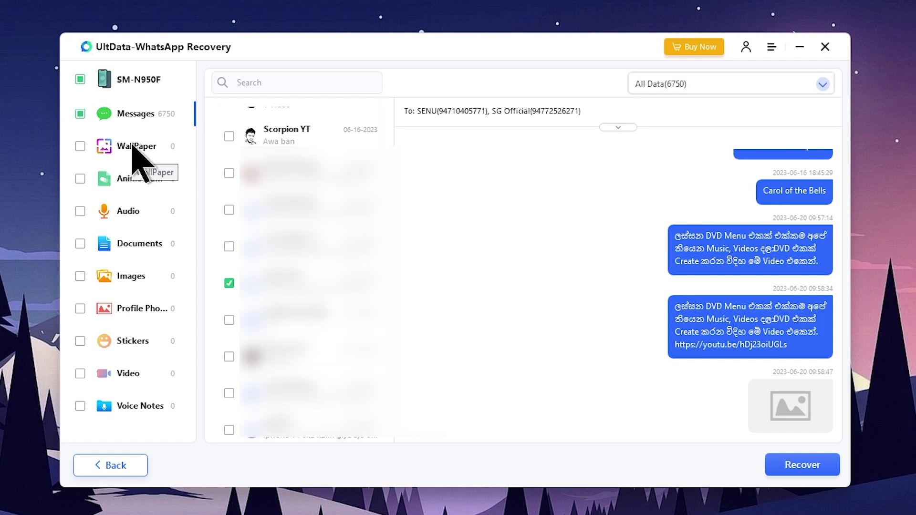
{"action": "left_click", "coordinate": [80, 146]}
{"action": "left_click", "coordinate": [80, 178]}
{"action": "left_click", "coordinate": [80, 113]}
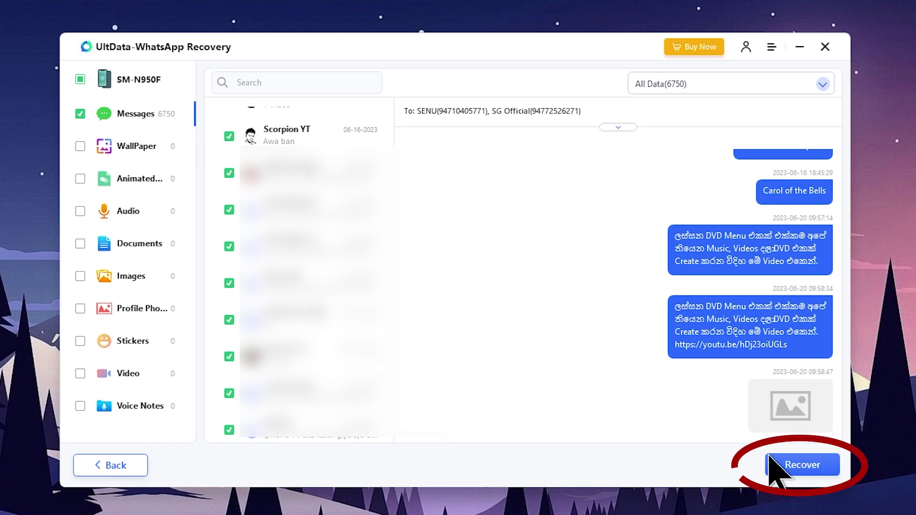
{"action": "left_click", "coordinate": [813, 464]}
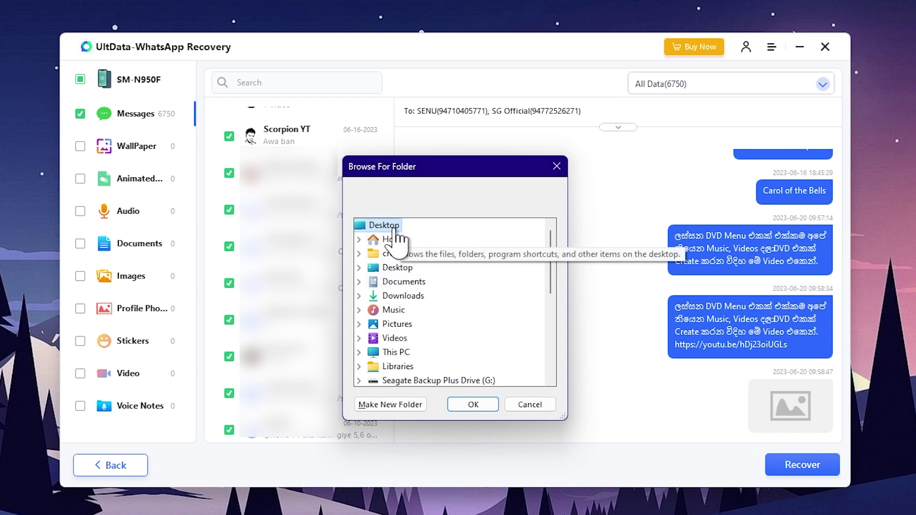
Step: Save the recovered messages into a new Desktop folder named 'WhatsApp' and dismiss the success notice
{"action": "left_click", "coordinate": [386, 405]}
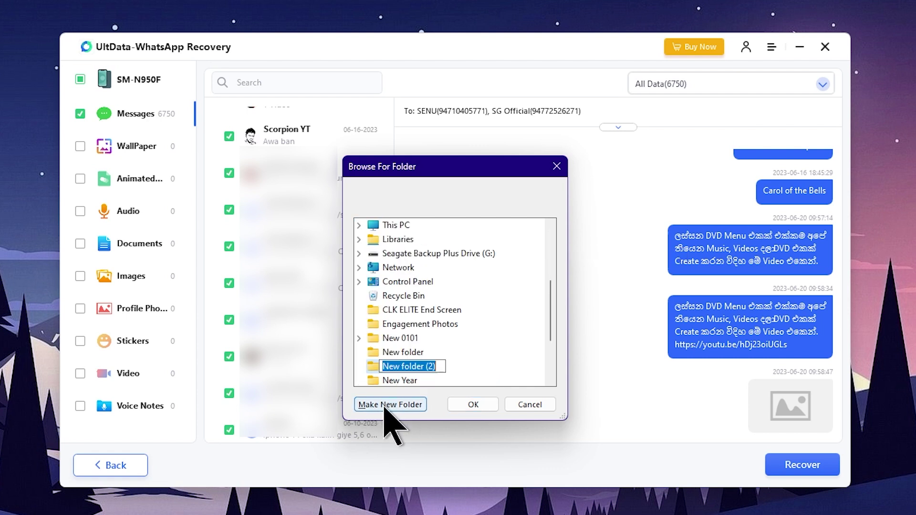
{"action": "type", "text": "Wh"}
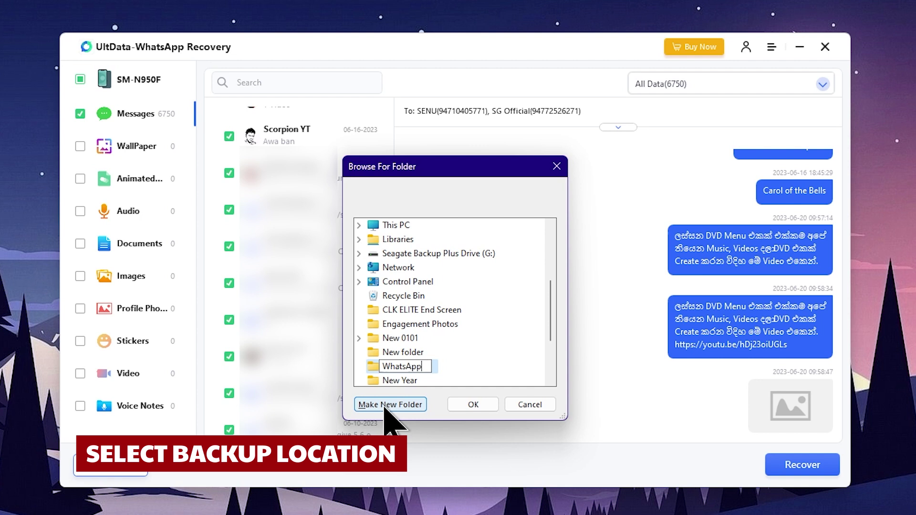
{"action": "type", "text": "atsApp"}
{"action": "left_click", "coordinate": [477, 406]}
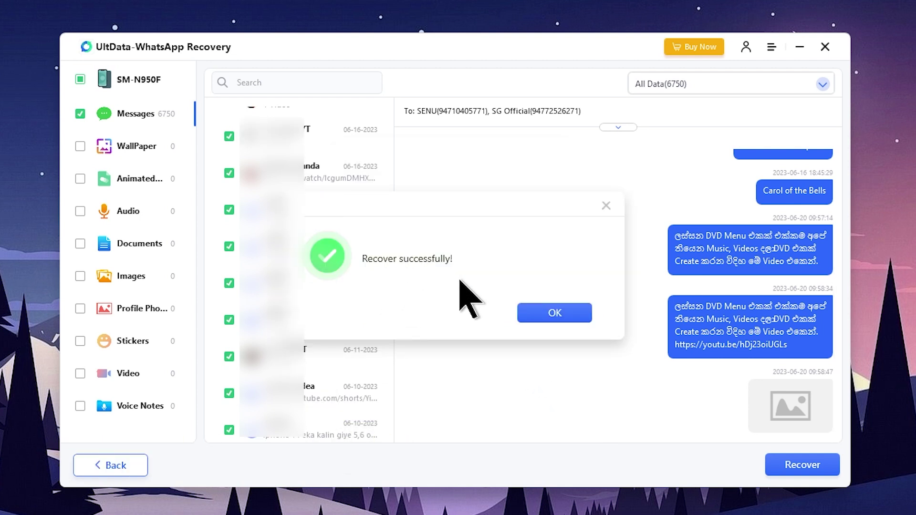
{"action": "left_click", "coordinate": [556, 313]}
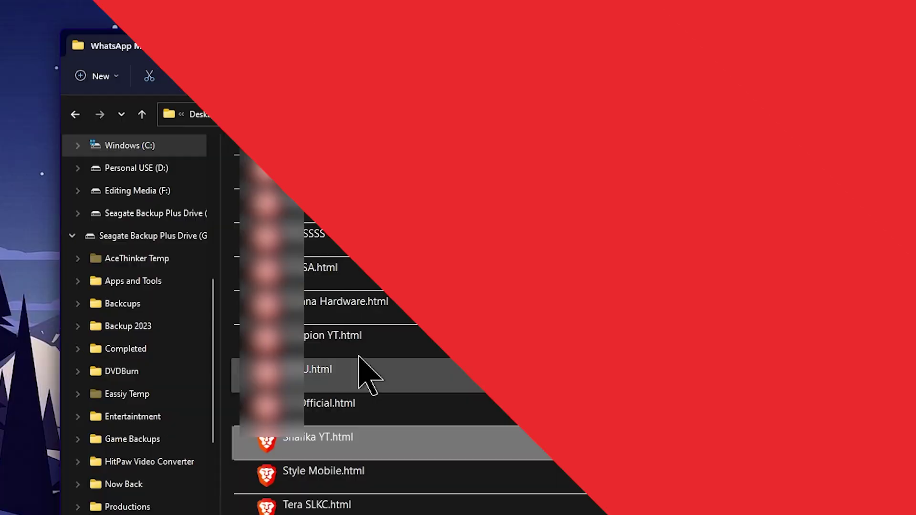
{"action": "scroll", "coordinate": [432, 188], "scroll_direction": "up", "scroll_amount": 3}
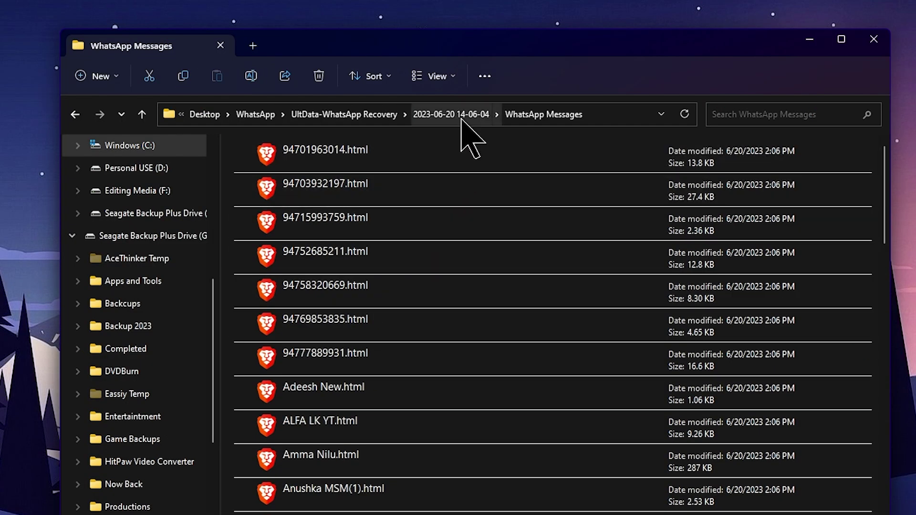
{"action": "left_click", "coordinate": [462, 119]}
{"action": "double_click", "coordinate": [328, 153]}
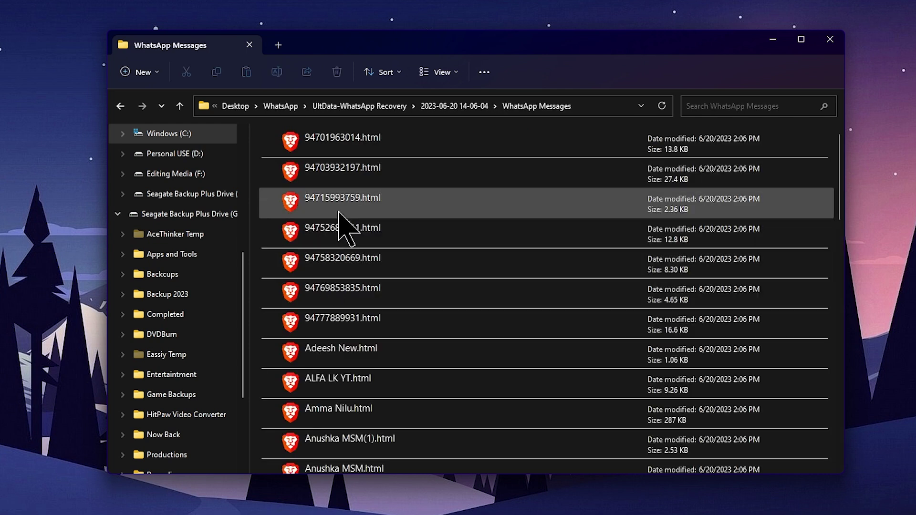
{"action": "scroll", "coordinate": [406, 224], "scroll_direction": "down", "scroll_amount": 15}
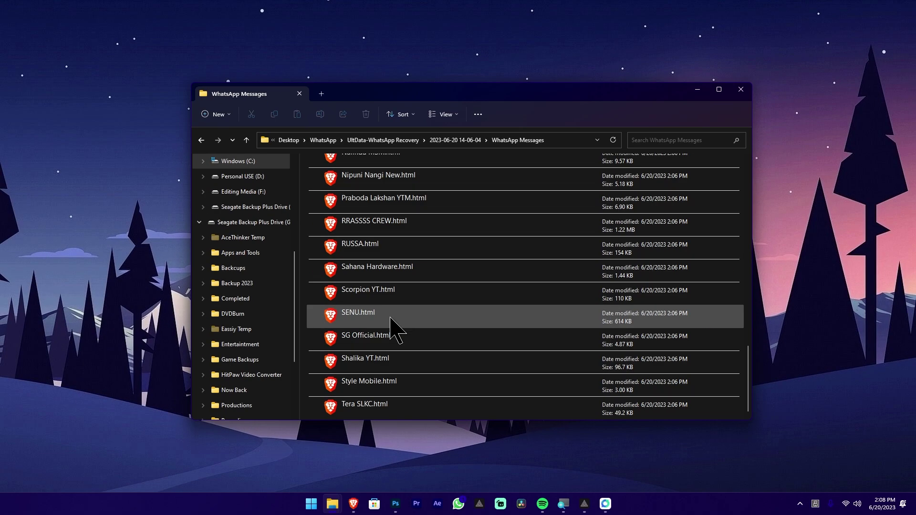
{"action": "double_click", "coordinate": [414, 301]}
{"action": "scroll", "coordinate": [528, 205], "scroll_direction": "down", "scroll_amount": 5}
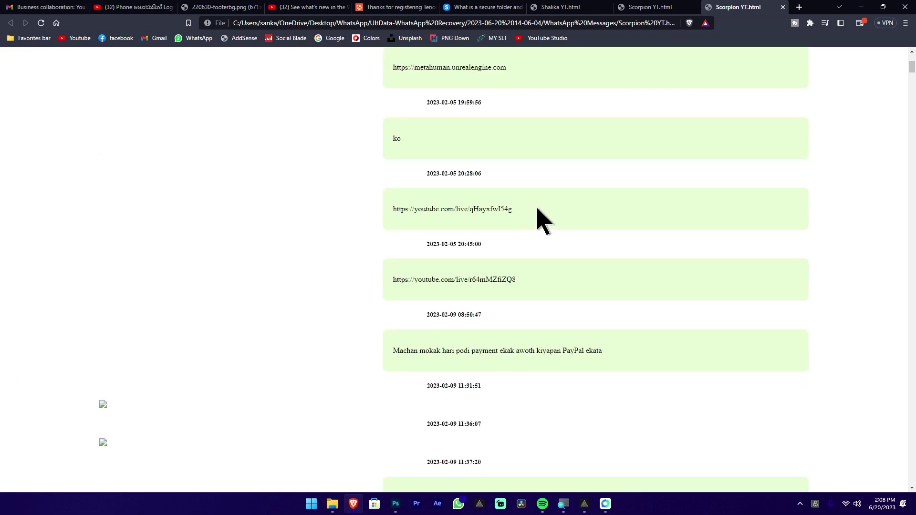
{"action": "scroll", "coordinate": [538, 210], "scroll_direction": "down", "scroll_amount": 15}
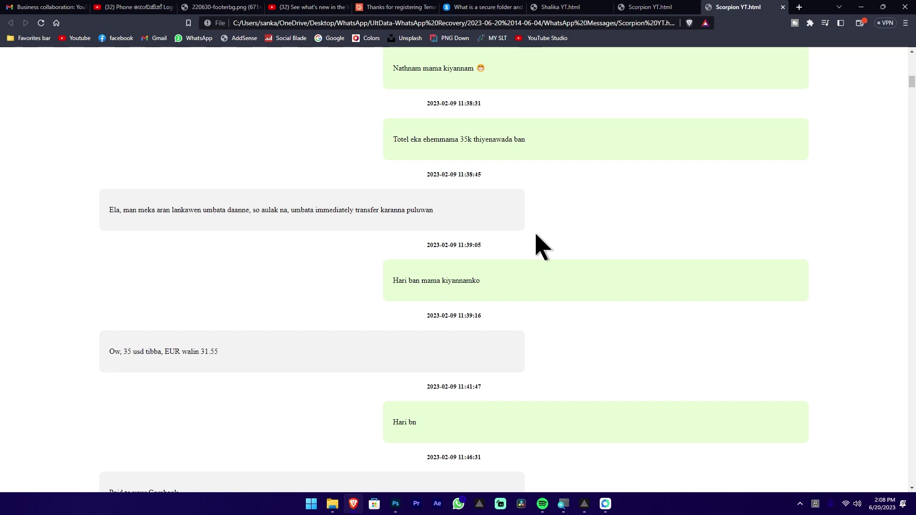
{"action": "scroll", "coordinate": [537, 235], "scroll_direction": "down", "scroll_amount": 20}
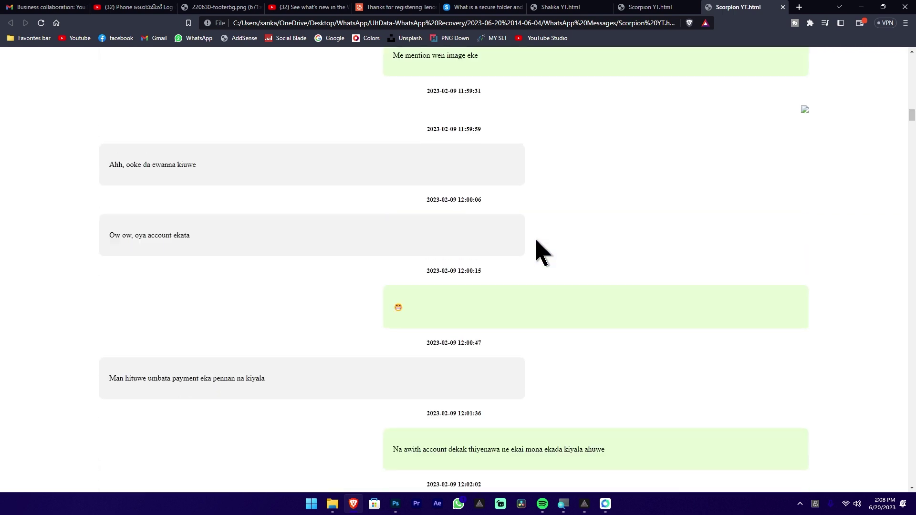
{"action": "scroll", "coordinate": [538, 257], "scroll_direction": "down", "scroll_amount": 20}
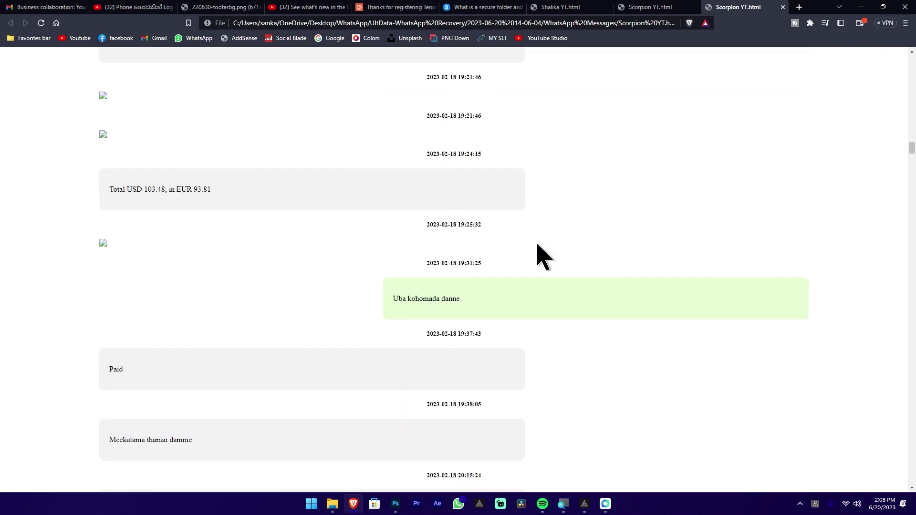
{"action": "scroll", "coordinate": [537, 256], "scroll_direction": "down", "scroll_amount": 20}
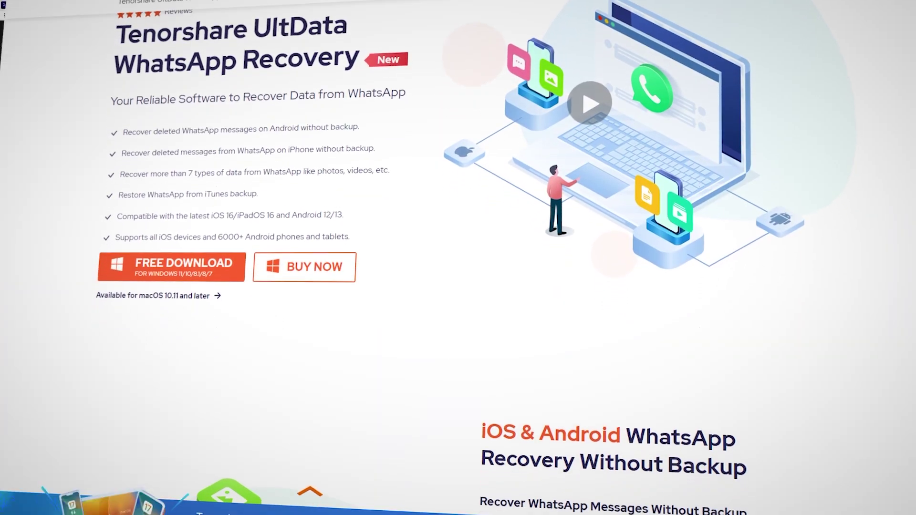
Step: Scroll through the UltData WhatsApp Recovery product page and open its BUY NOW pricing page
{"action": "scroll", "coordinate": [458, 257], "scroll_direction": "down", "scroll_amount": 2}
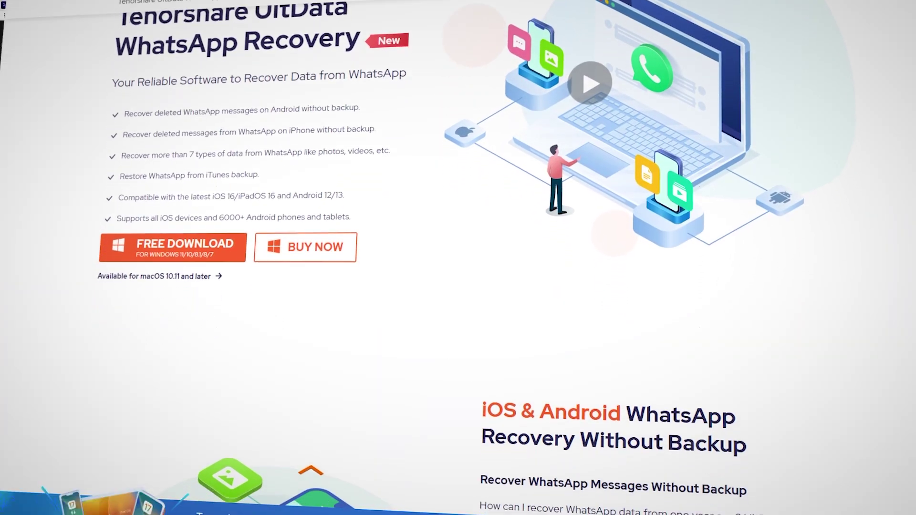
{"action": "scroll", "coordinate": [458, 258], "scroll_direction": "down", "scroll_amount": 2}
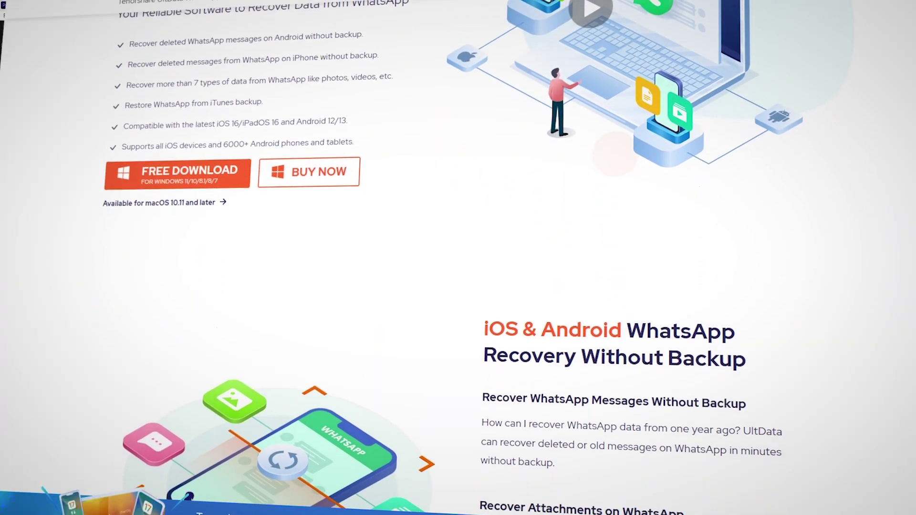
{"action": "scroll", "coordinate": [458, 258], "scroll_direction": "down", "scroll_amount": 2}
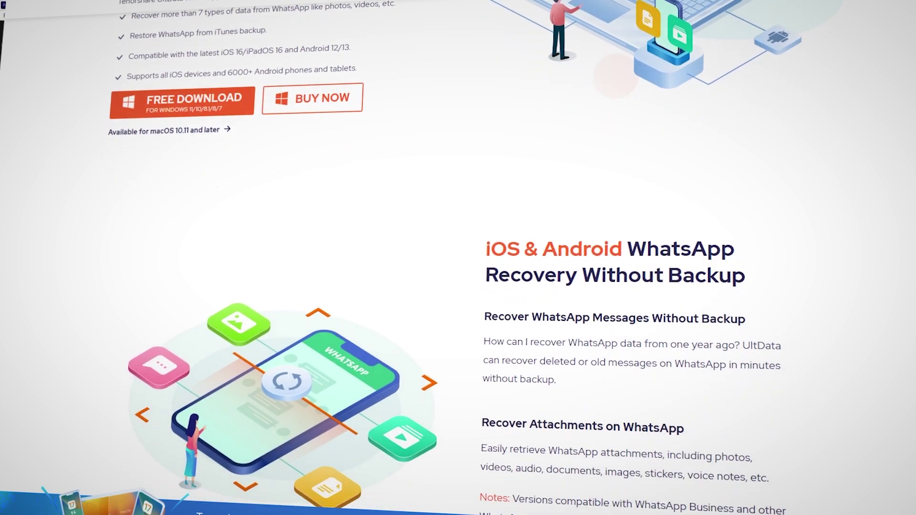
{"action": "scroll", "coordinate": [458, 258], "scroll_direction": "down", "scroll_amount": 2}
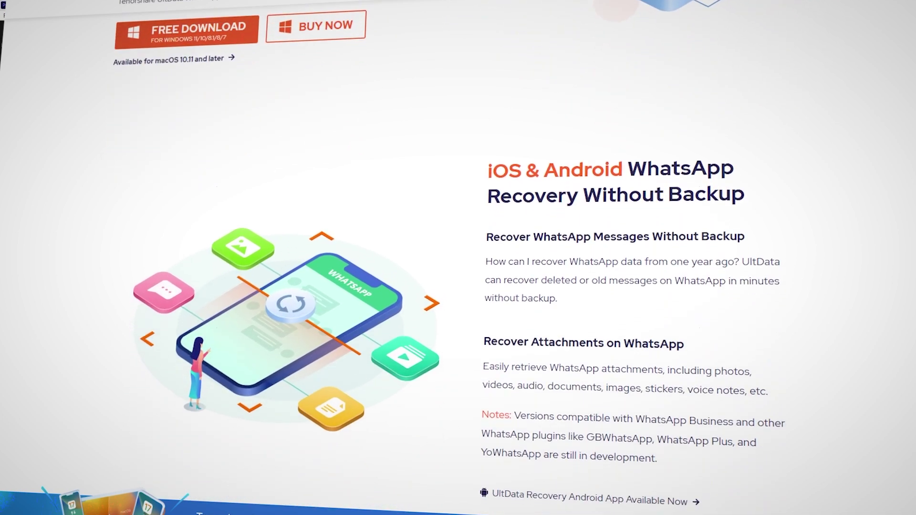
{"action": "scroll", "coordinate": [458, 257], "scroll_direction": "down", "scroll_amount": 2}
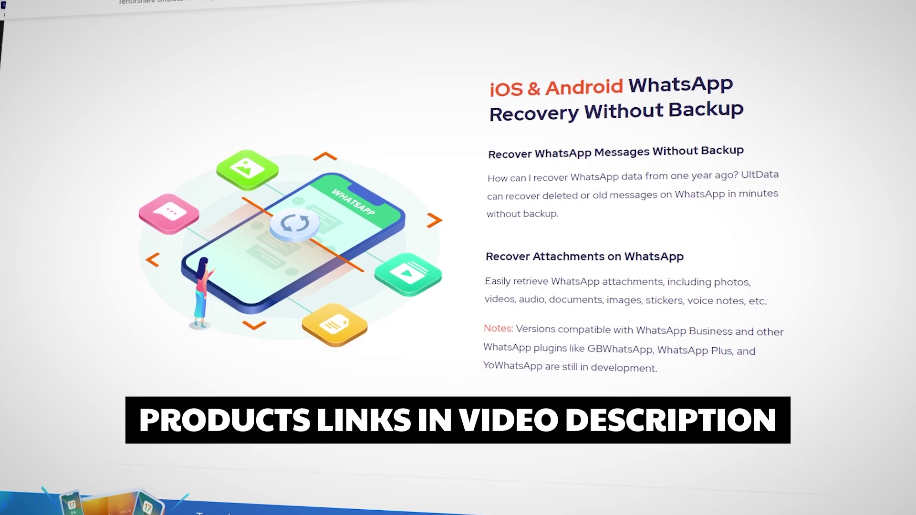
{"action": "scroll", "coordinate": [459, 257], "scroll_direction": "down", "scroll_amount": 2}
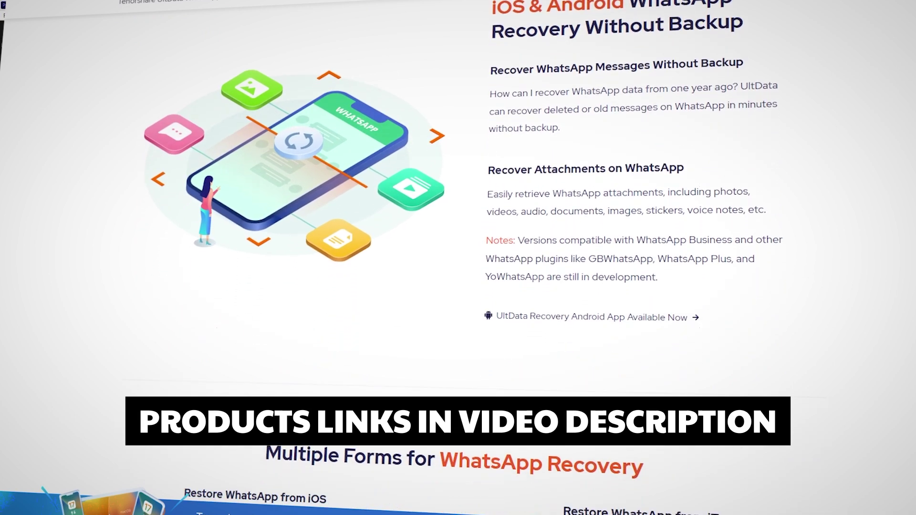
{"action": "scroll", "coordinate": [458, 258], "scroll_direction": "down", "scroll_amount": 2}
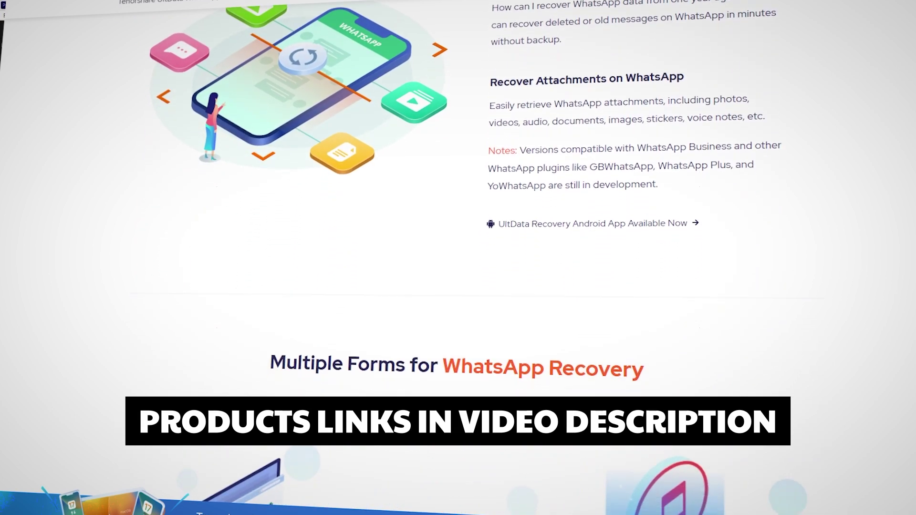
{"action": "scroll", "coordinate": [458, 258], "scroll_direction": "down", "scroll_amount": 2}
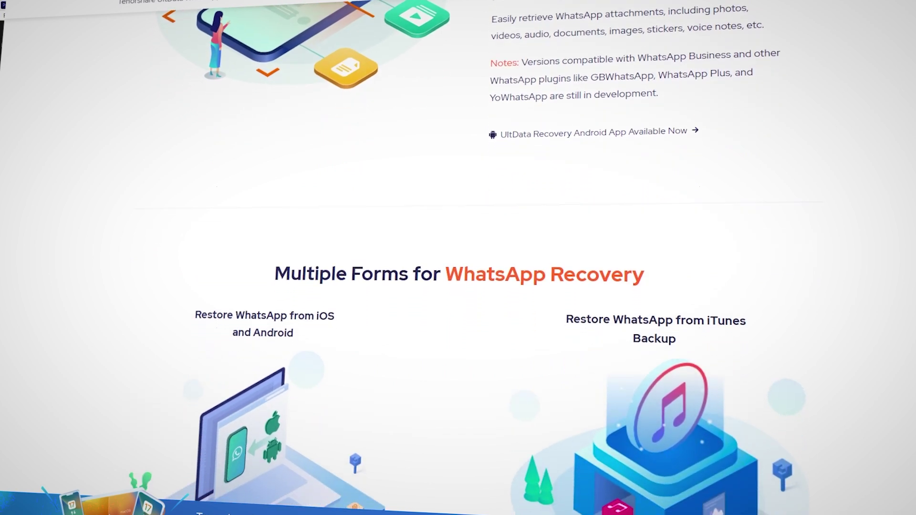
{"action": "scroll", "coordinate": [458, 257], "scroll_direction": "down", "scroll_amount": 2}
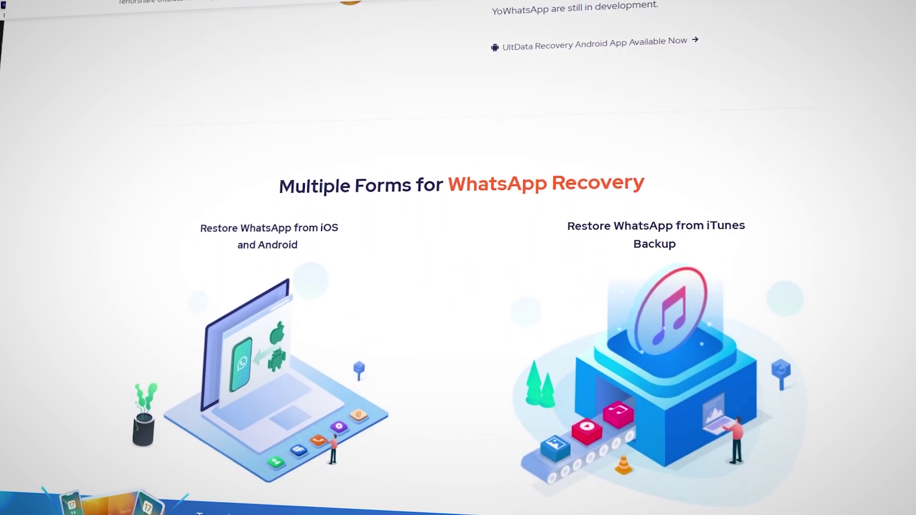
{"action": "scroll", "coordinate": [458, 257], "scroll_direction": "down", "scroll_amount": 2}
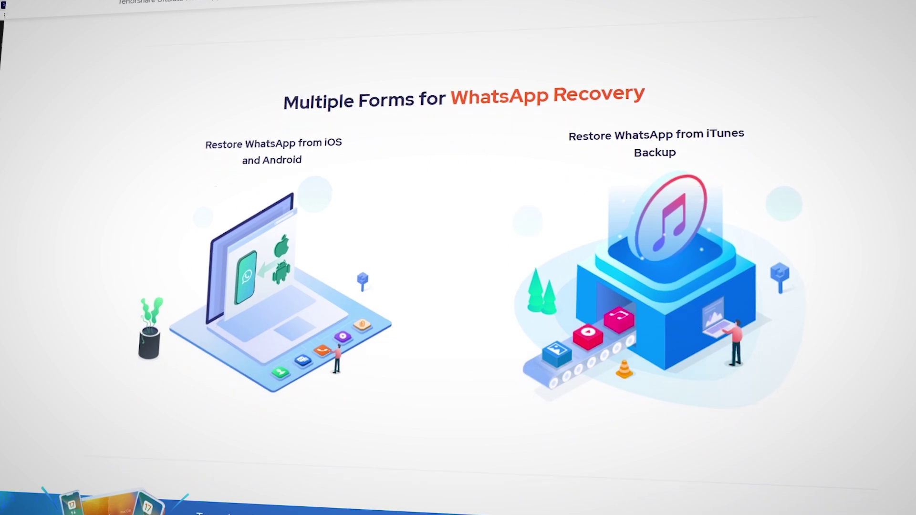
{"action": "scroll", "coordinate": [458, 258], "scroll_direction": "down", "scroll_amount": 2}
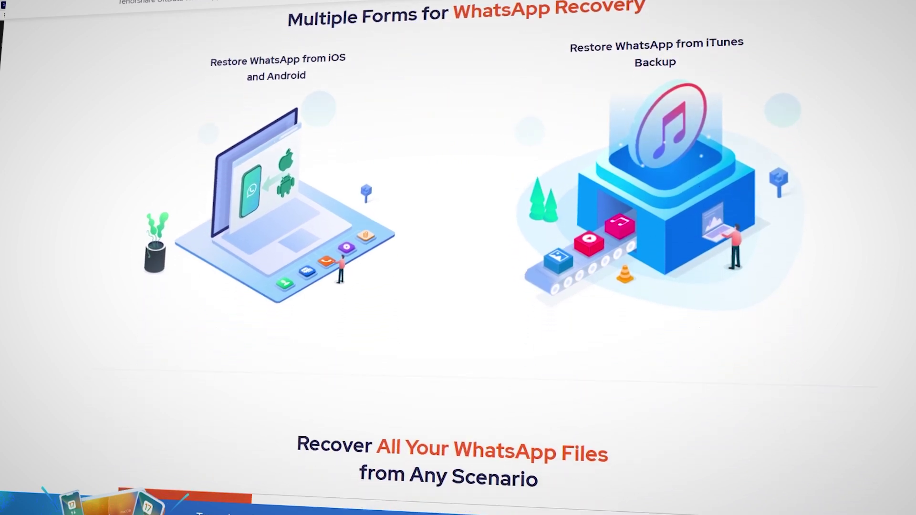
{"action": "scroll", "coordinate": [458, 258], "scroll_direction": "down", "scroll_amount": 2}
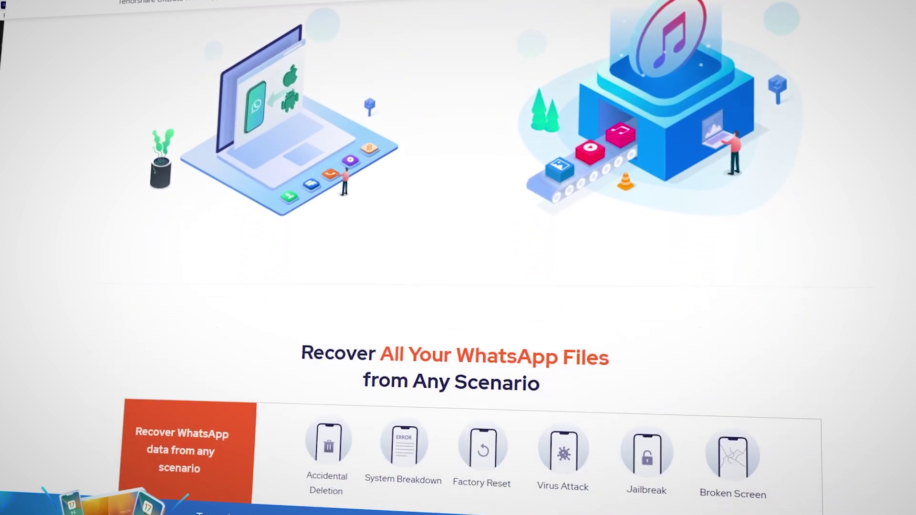
{"action": "scroll", "coordinate": [458, 258], "scroll_direction": "down", "scroll_amount": 2}
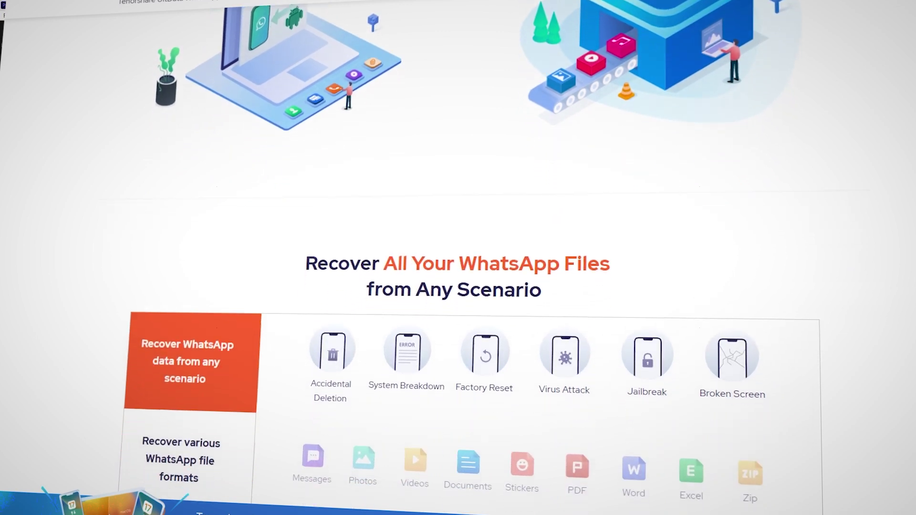
{"action": "scroll", "coordinate": [458, 257], "scroll_direction": "down", "scroll_amount": 2}
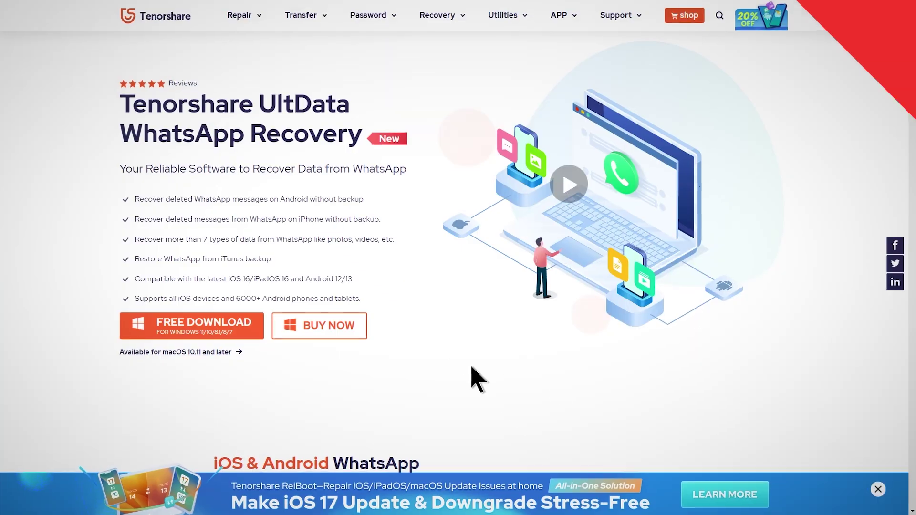
{"action": "left_click", "coordinate": [331, 334]}
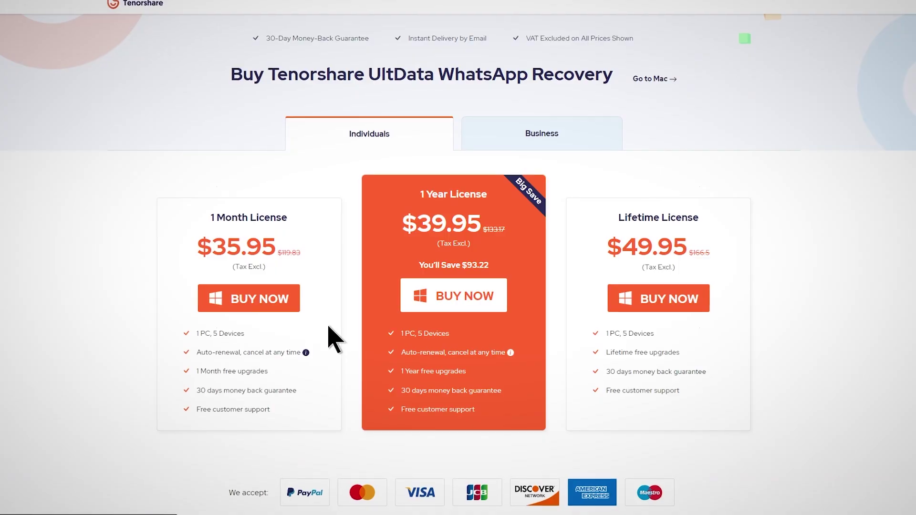